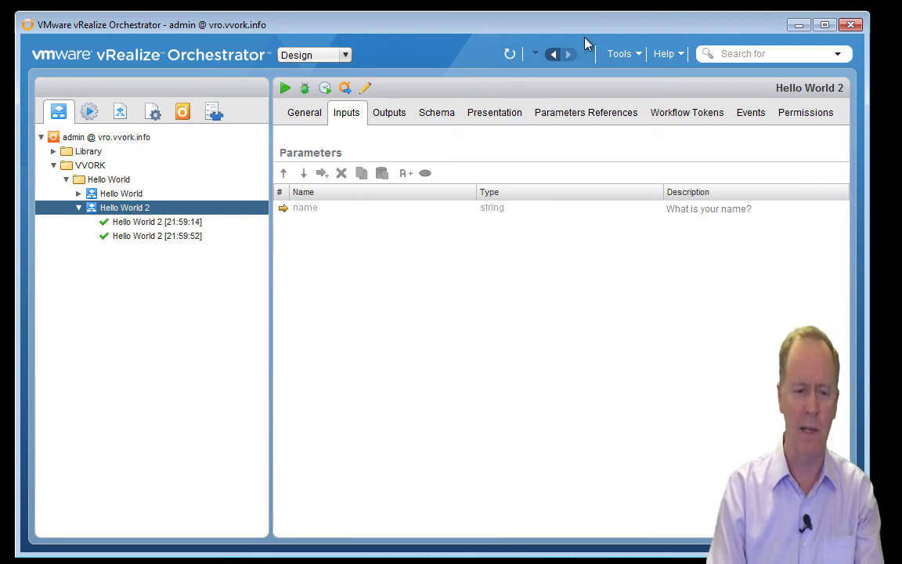
Step: Create a workflow in the Hello World folder, keeping the suggested name New workflow
right_click(119, 182)
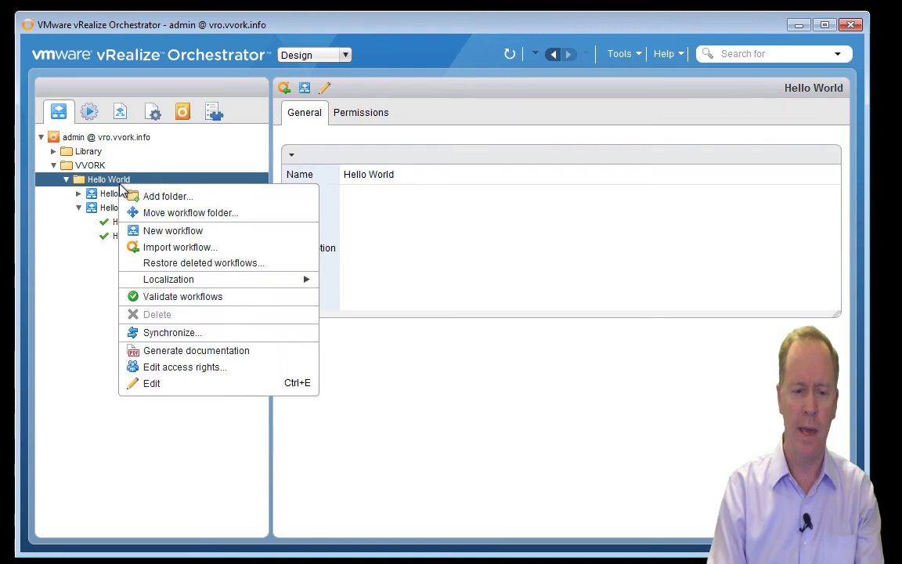
click(159, 231)
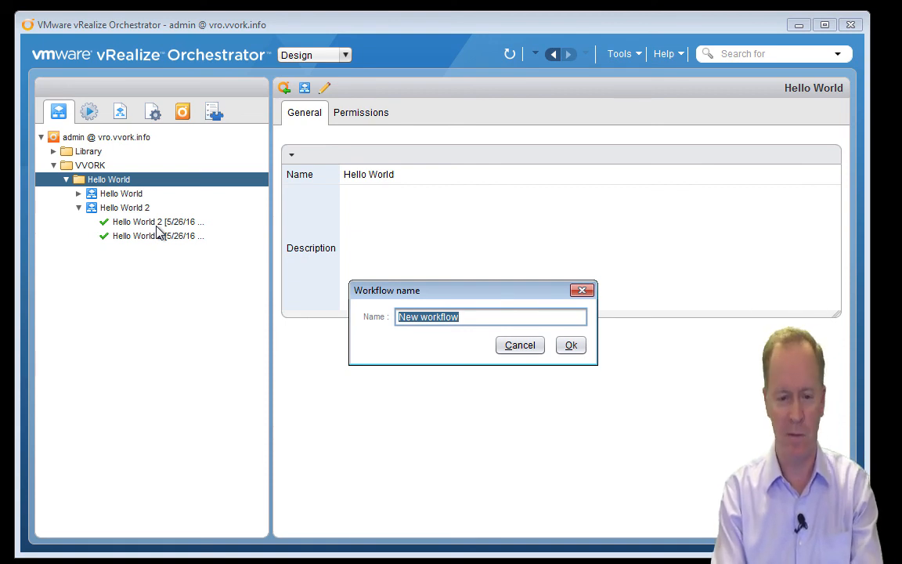
key(Return)
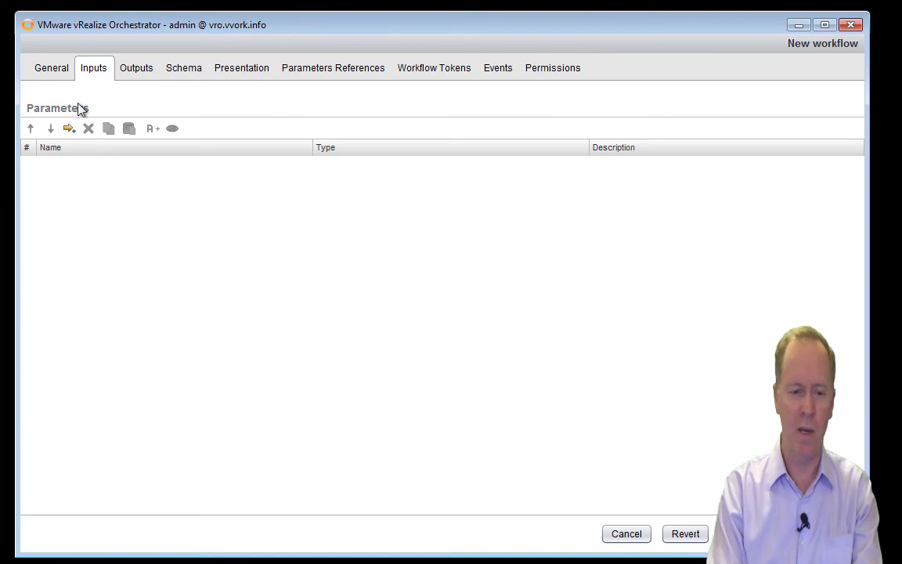
Step: Enter "This workflow is an example of creating variables." as the workflow's general description
click(64, 82)
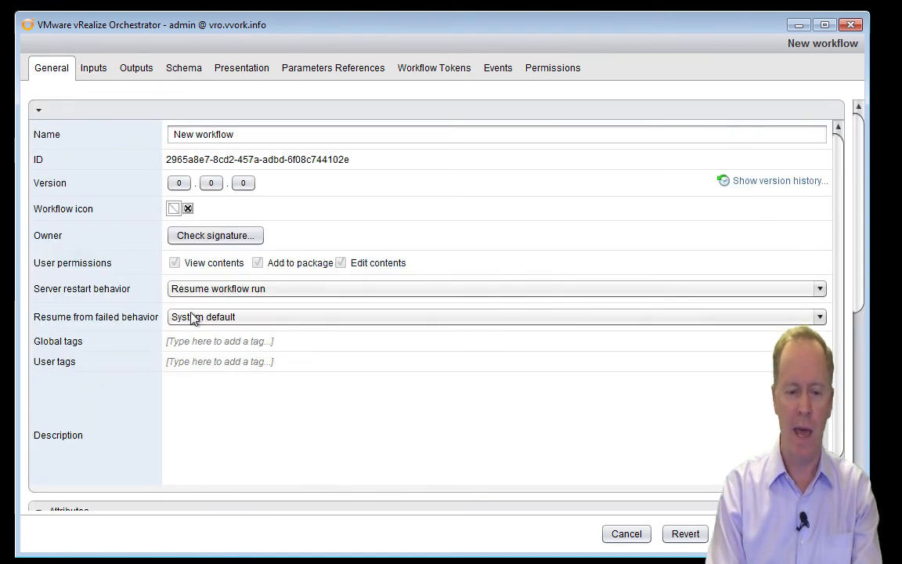
click(231, 444)
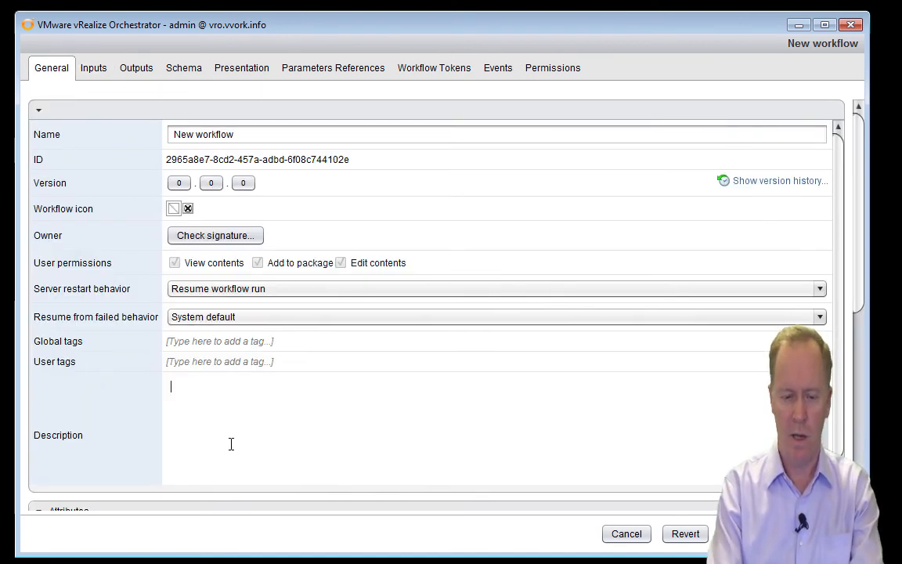
text(This workflow )
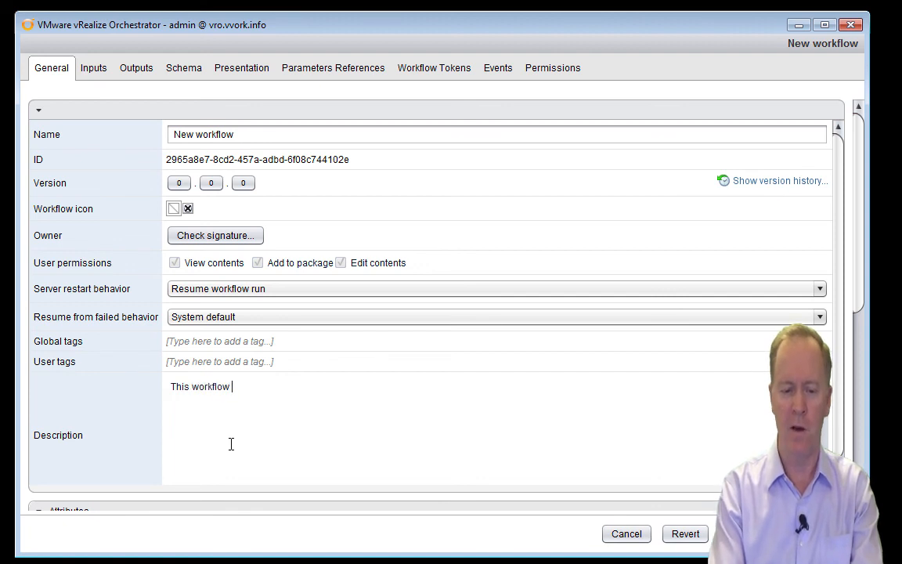
text(is an)
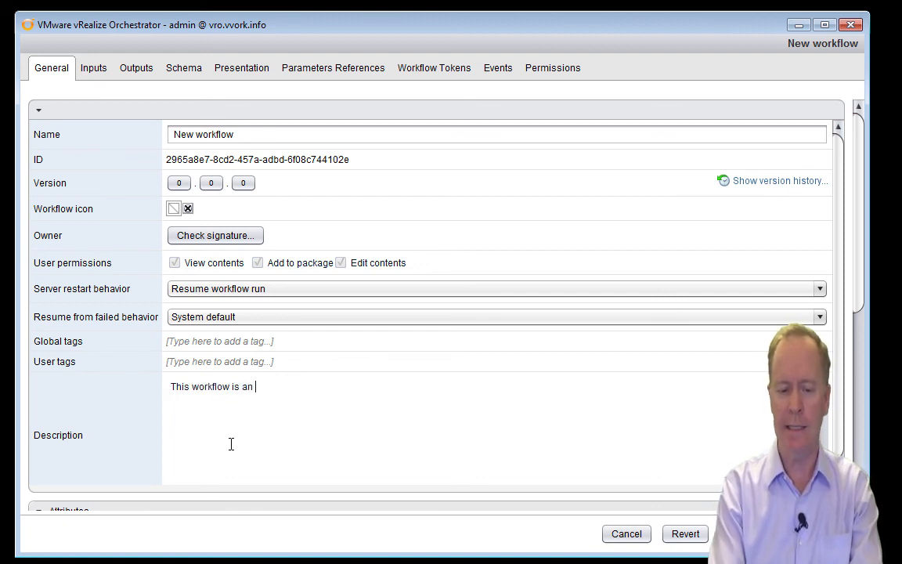
text( example of creat)
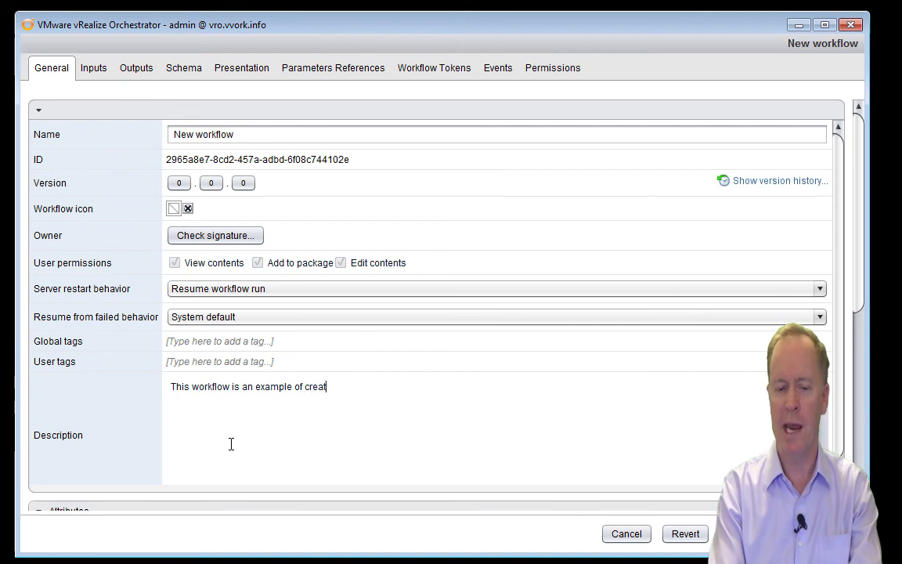
text(ing variables.)
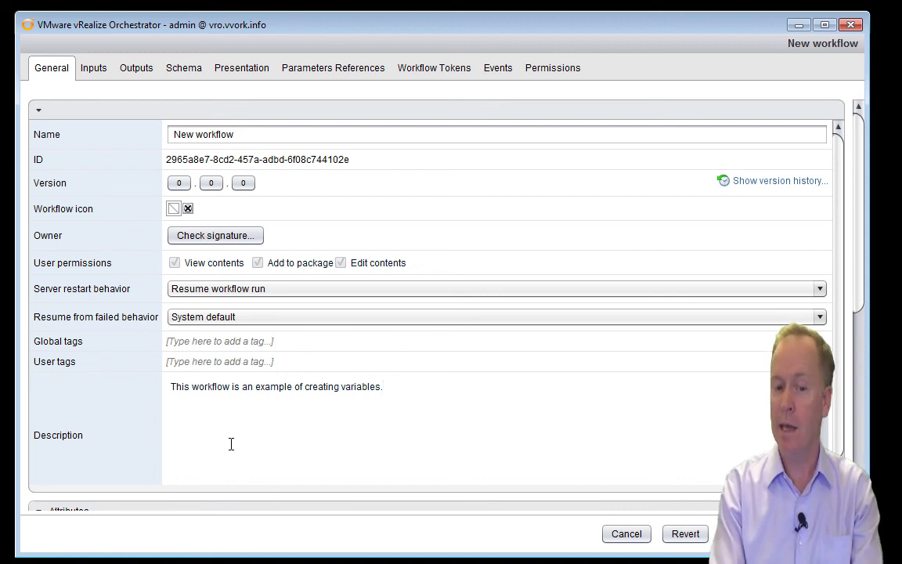
Step: Add three input parameters to the workflow
click(95, 68)
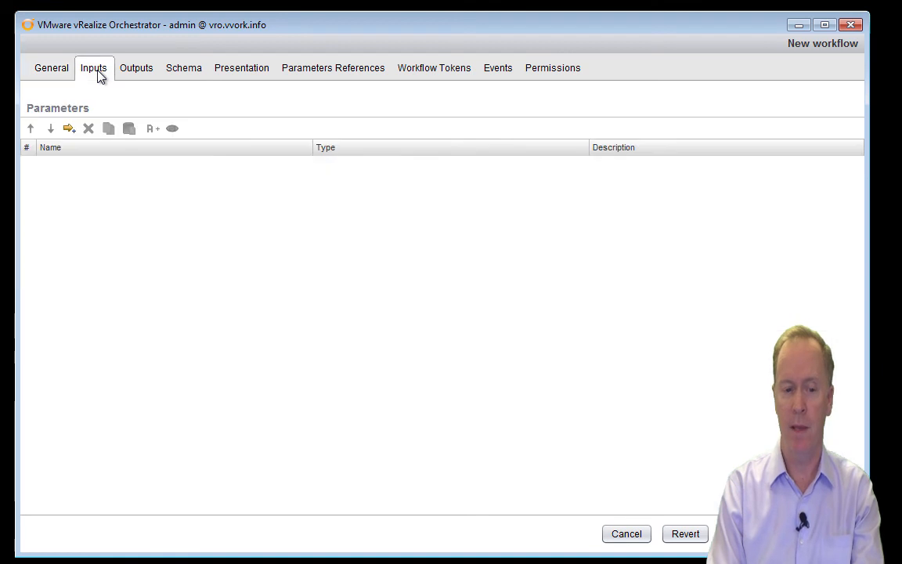
click(69, 129)
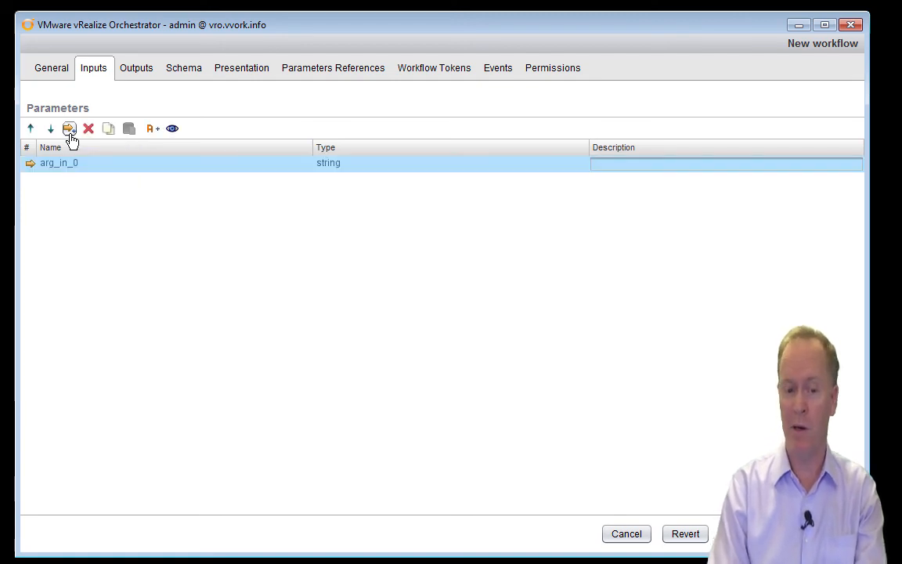
click(68, 129)
click(69, 129)
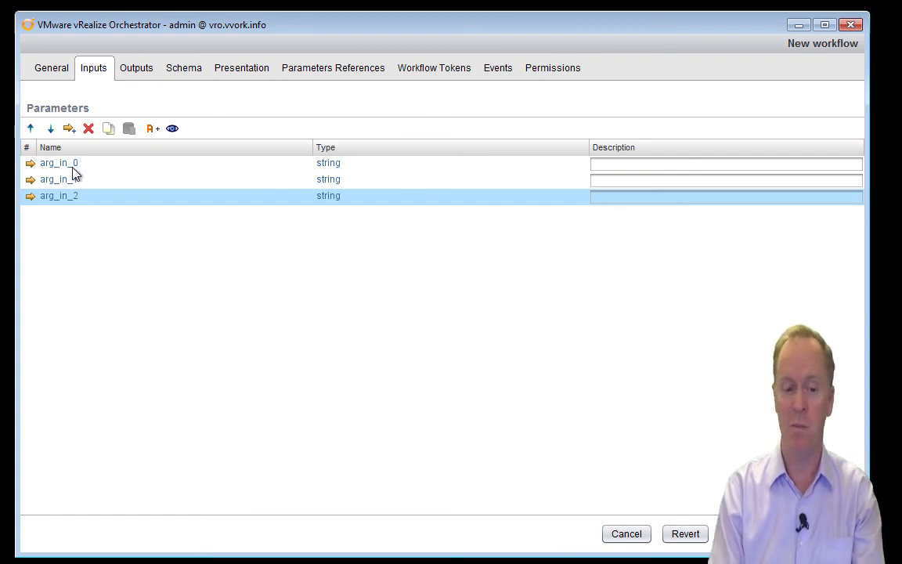
Step: Rename the first input parameter to myVariable
click(73, 166)
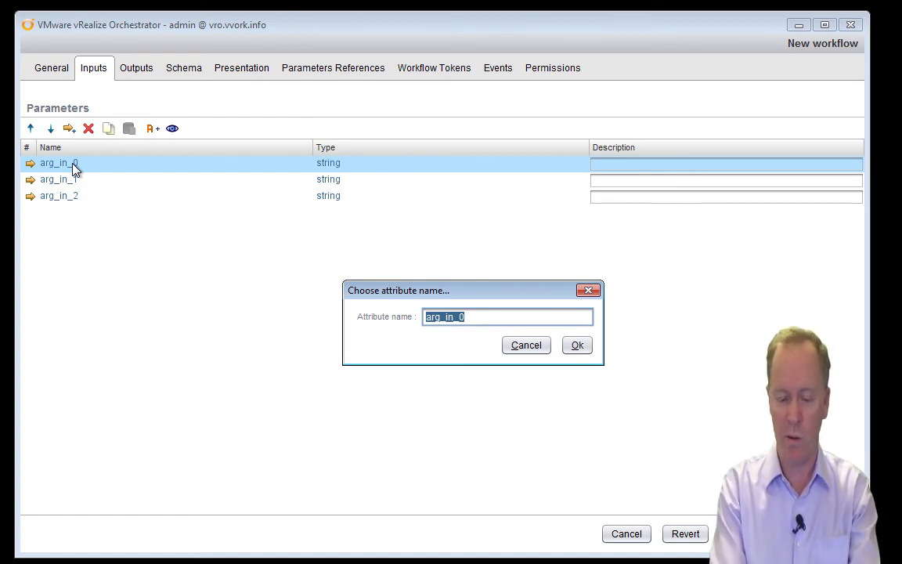
text(myVariable)
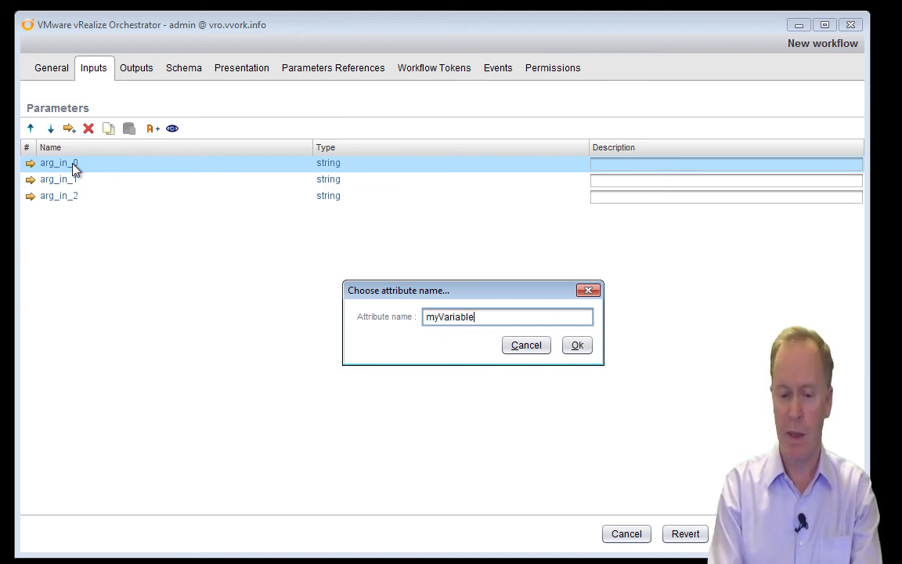
click(575, 346)
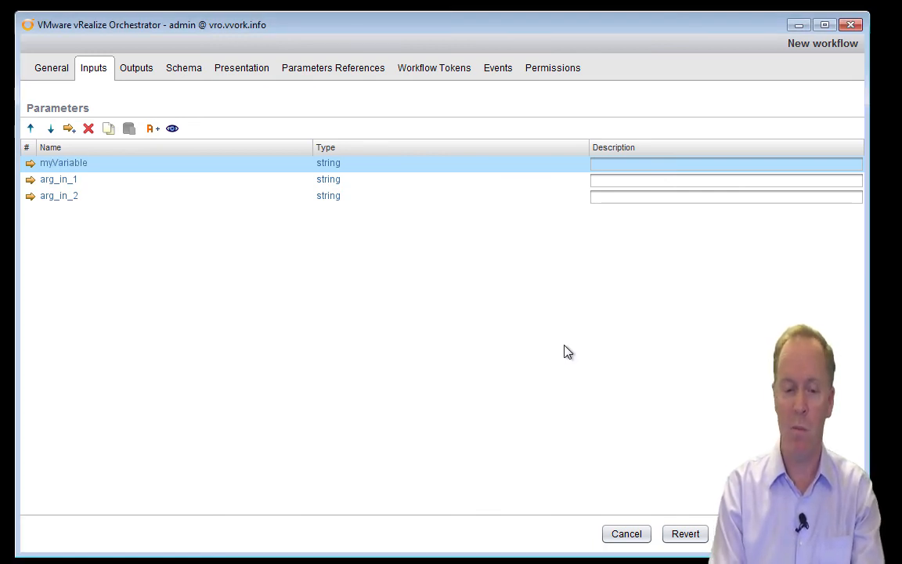
Step: Examine the types available for myVariable, filter them by VC:VirtualMachine, and leave the type selection without applying one
click(329, 166)
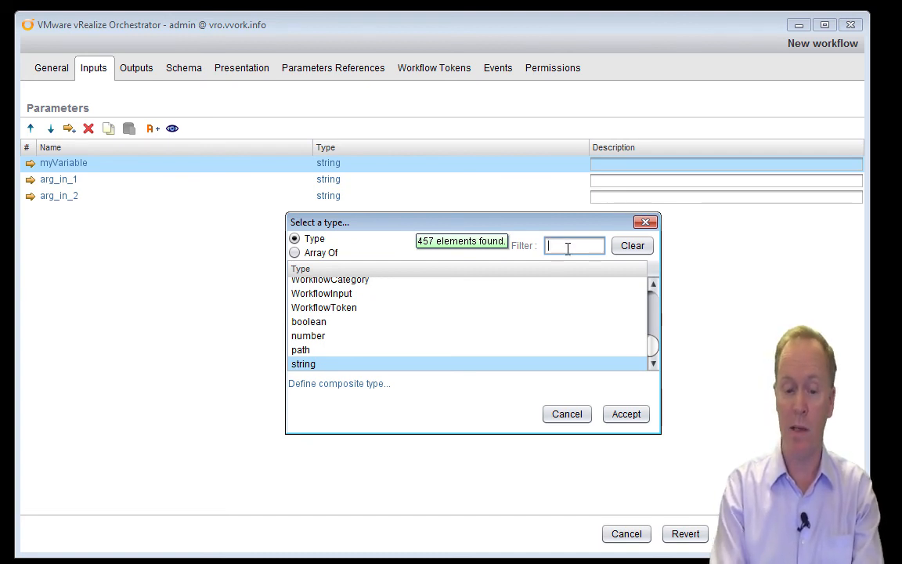
click(324, 338)
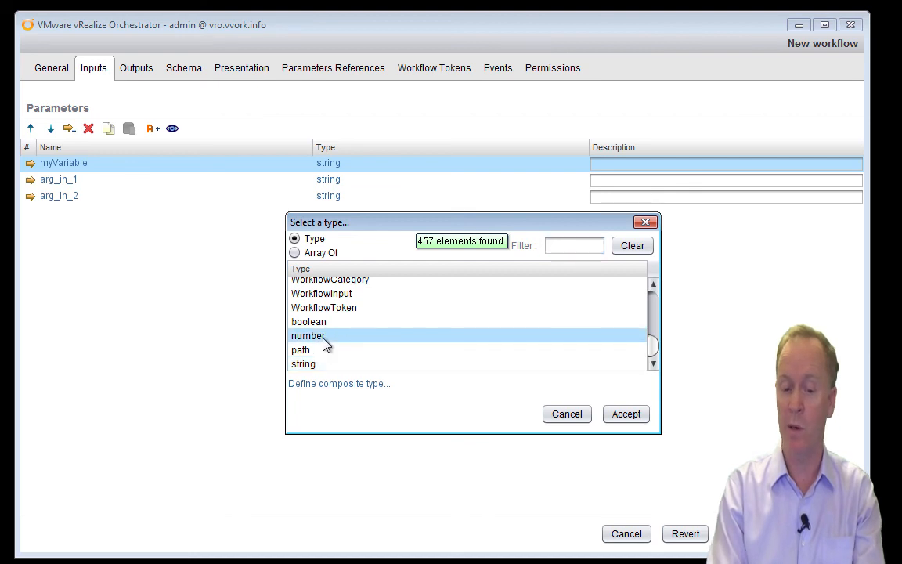
click(322, 322)
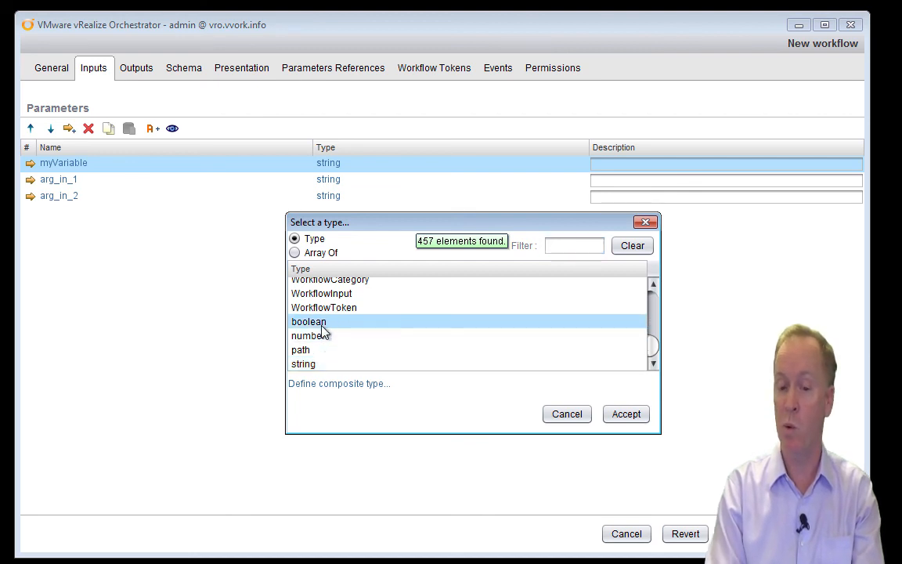
click(565, 248)
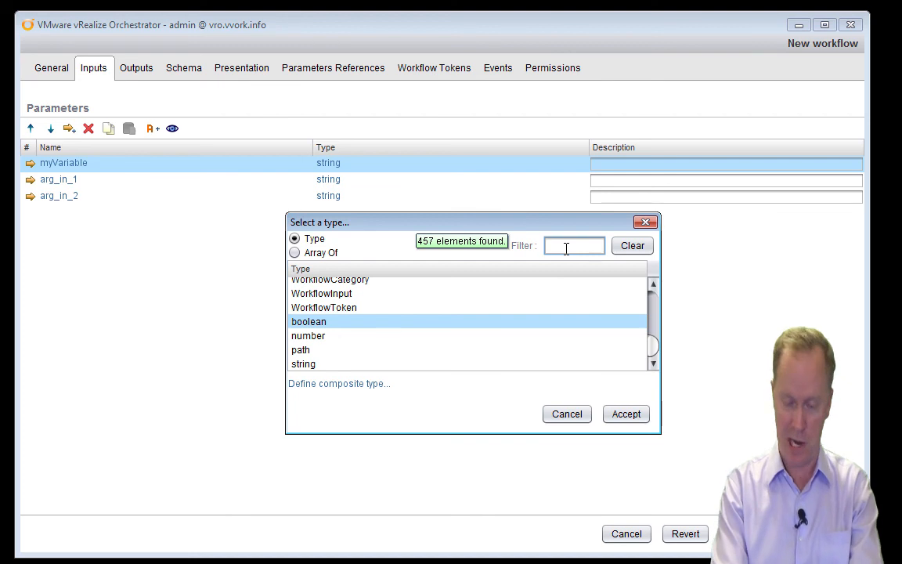
text(VC:Vir)
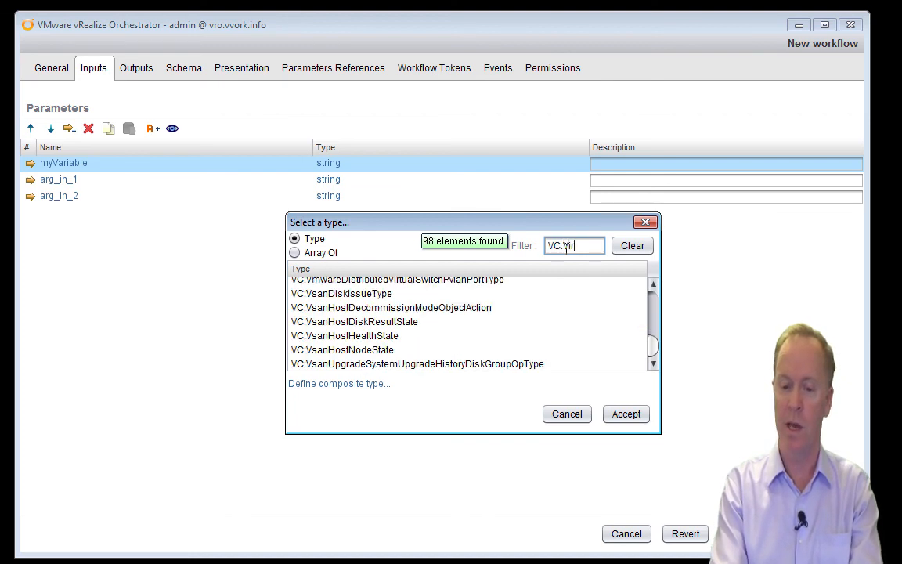
text(tualMA)
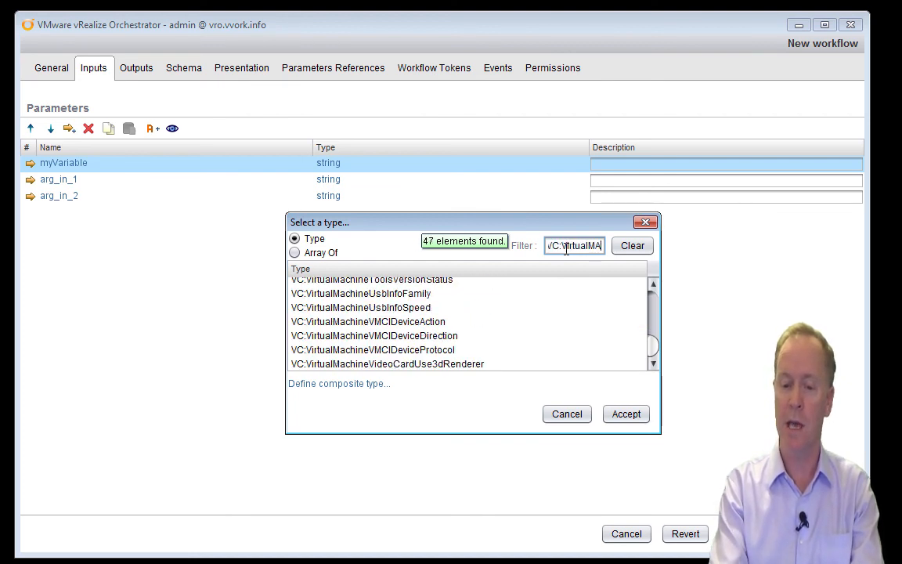
key(BackSpace)
key(BackSpace)
text(Machin)
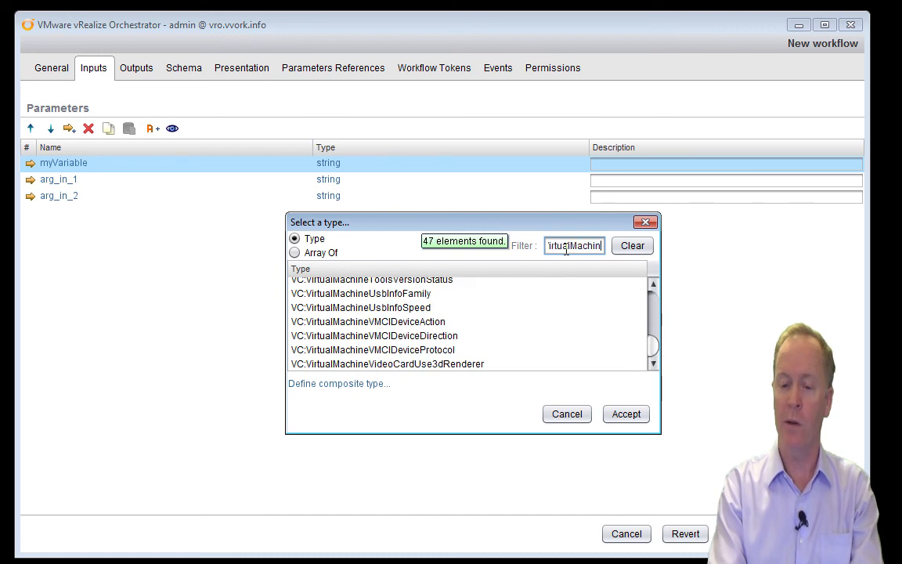
text(e)
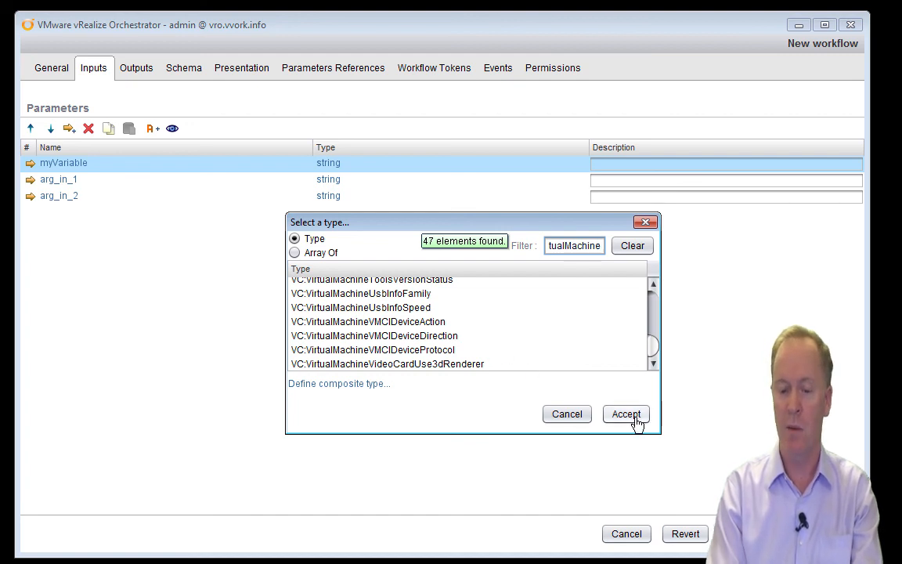
click(567, 414)
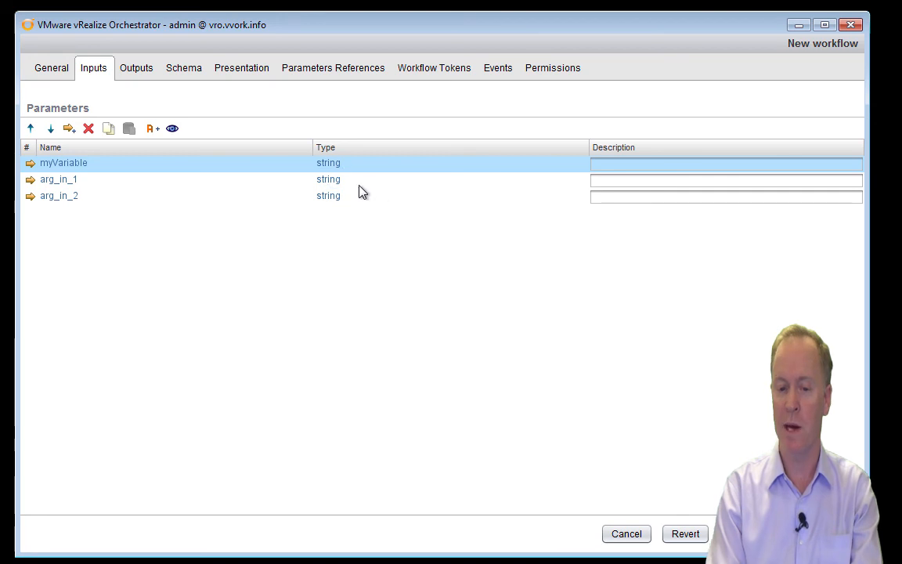
Step: Enter "Remember to type a description" as the description of the myVariable input
click(619, 166)
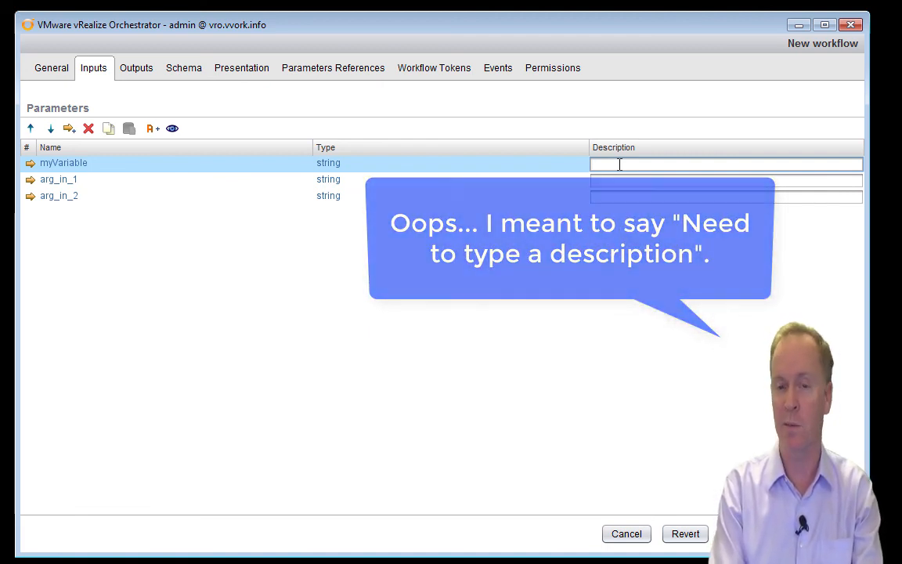
text(Rem)
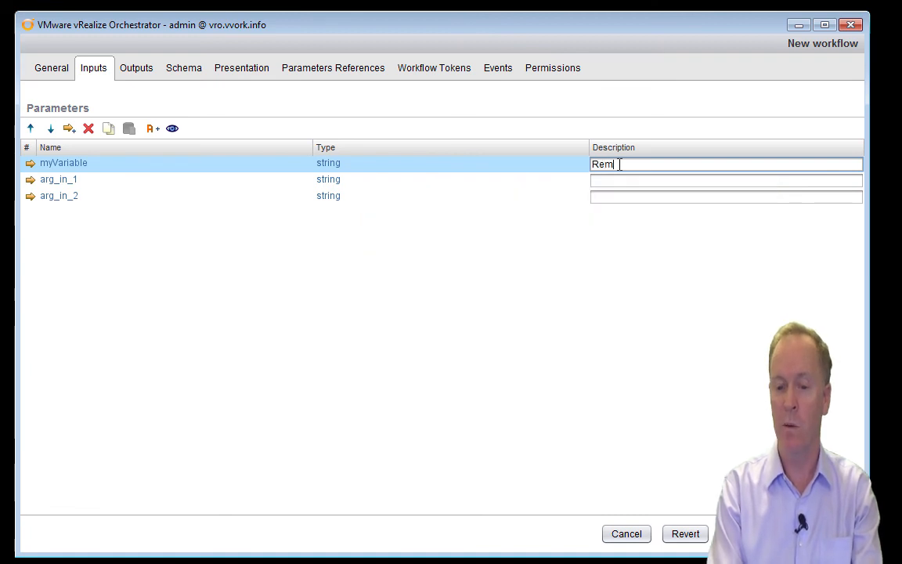
text(em)
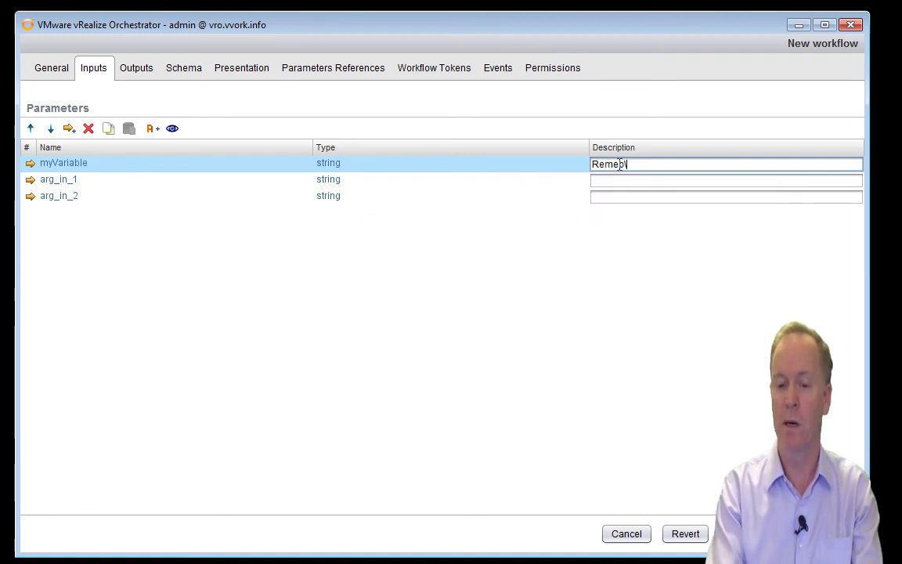
text(ber to t)
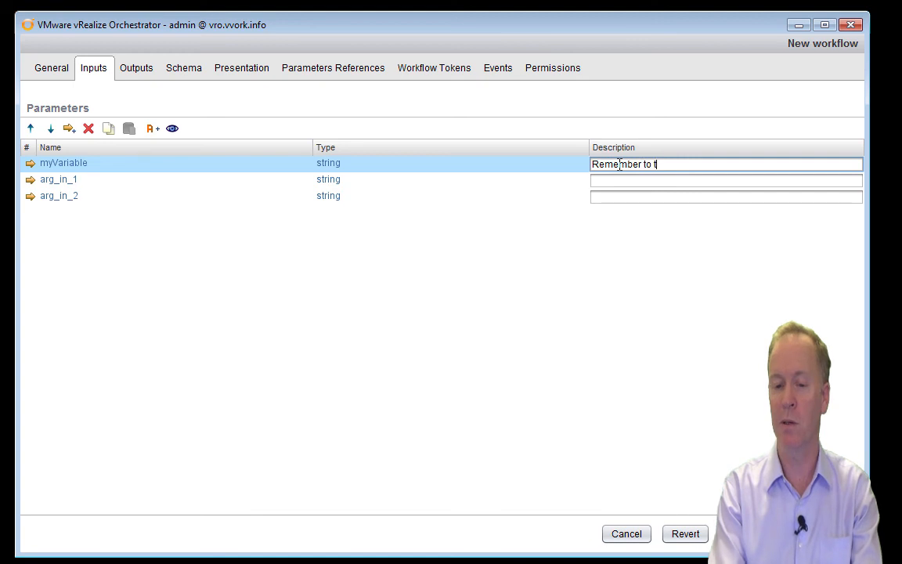
text(ype a descirp)
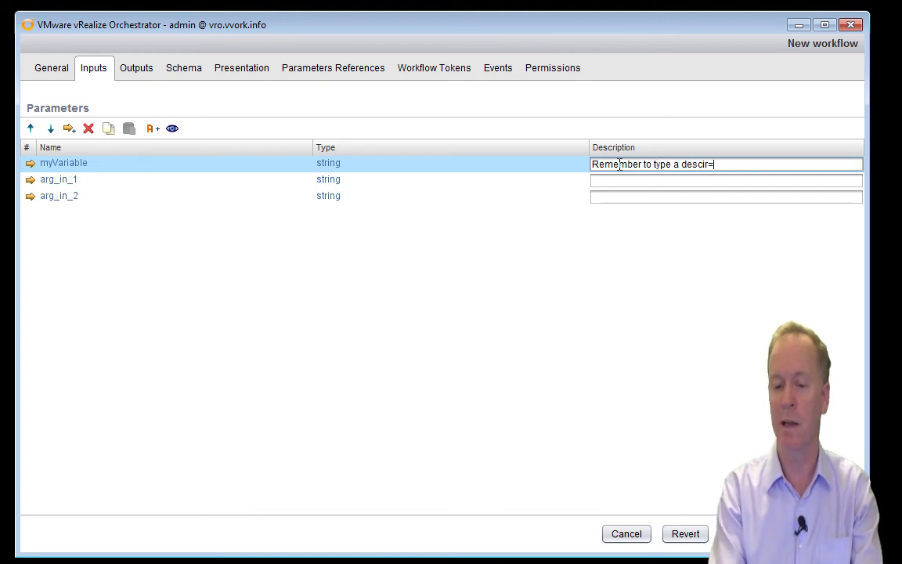
key(BackSpace)
key(BackSpace)
key(BackSpace)
text(rib)
text(tion)
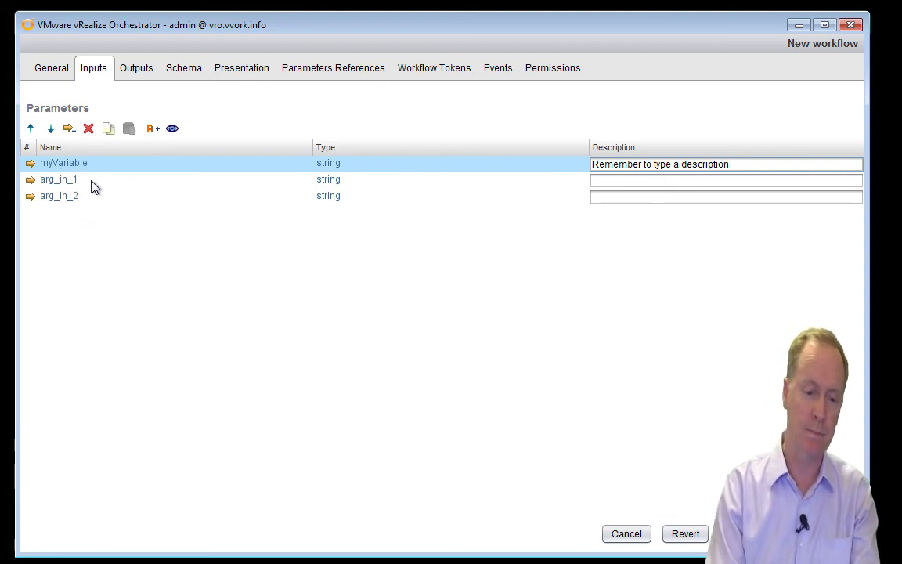
Step: Add five output parameters to the workflow
click(142, 73)
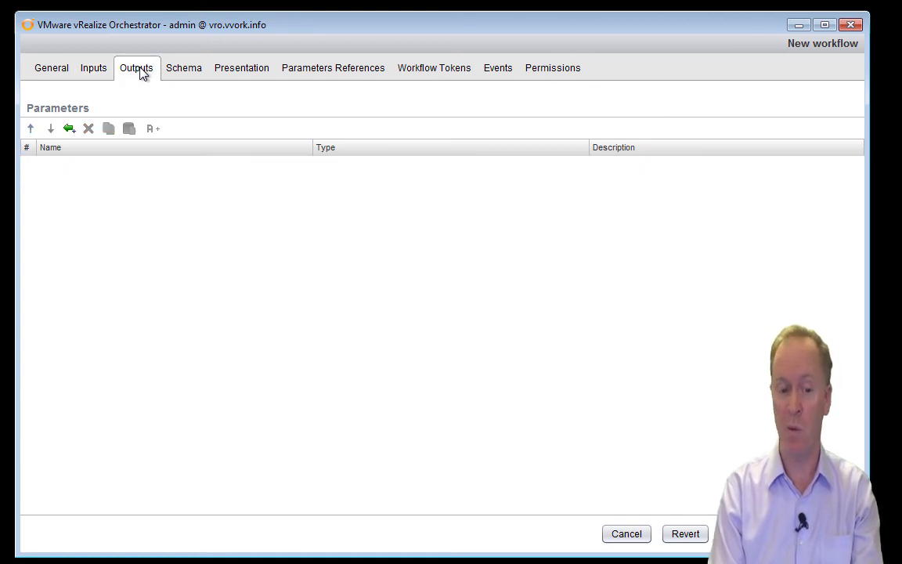
click(69, 130)
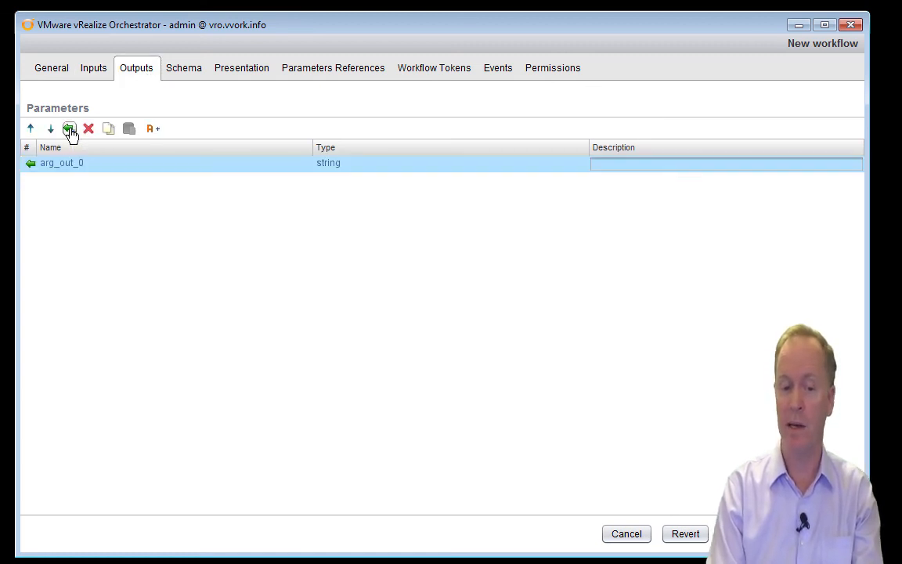
click(69, 130)
click(69, 130)
click(69, 130)
click(69, 130)
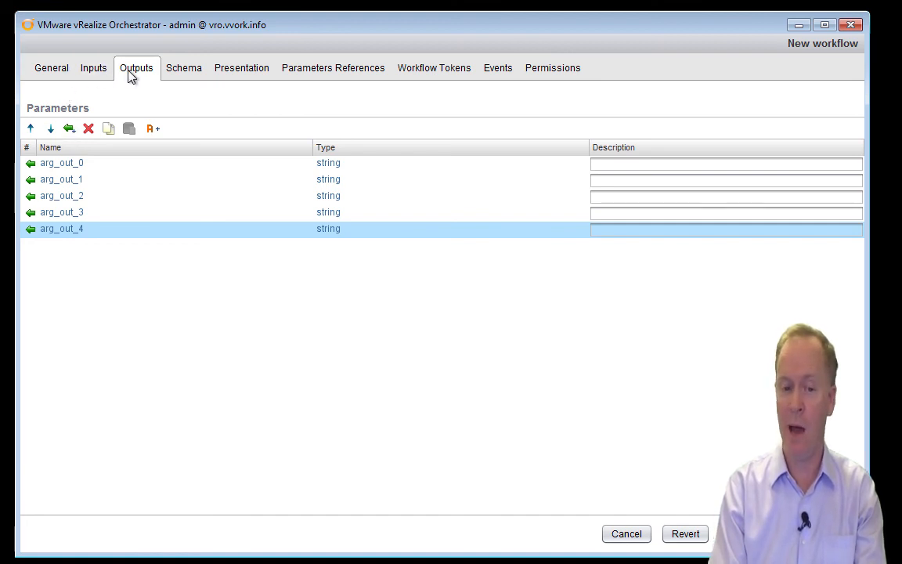
Step: Add a new attribute to the workflow in the Attributes section of its general settings
click(49, 74)
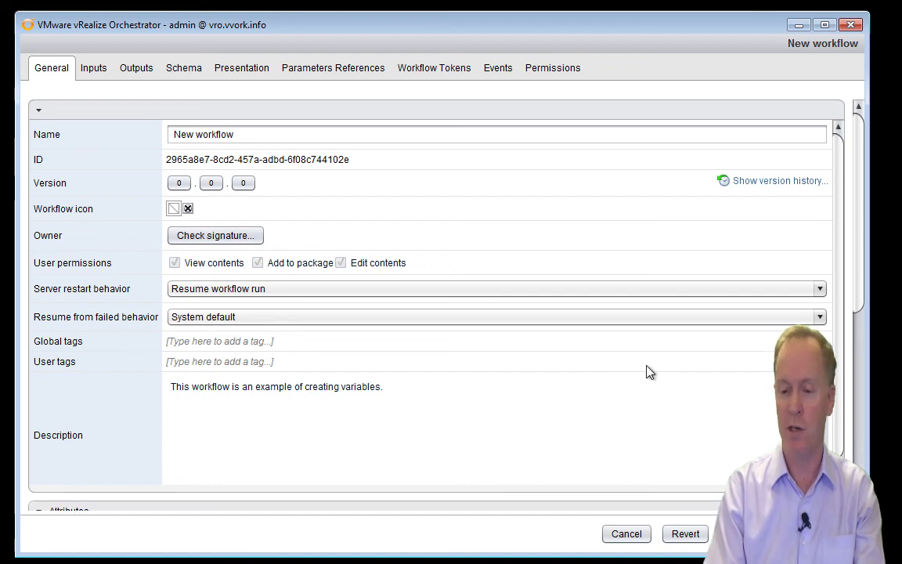
drag(860, 293, 860, 257)
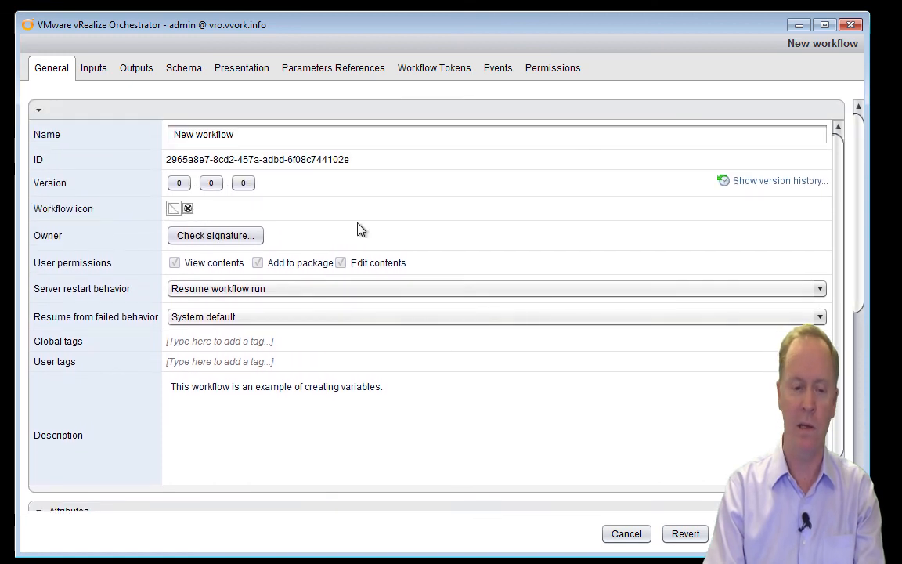
click(38, 114)
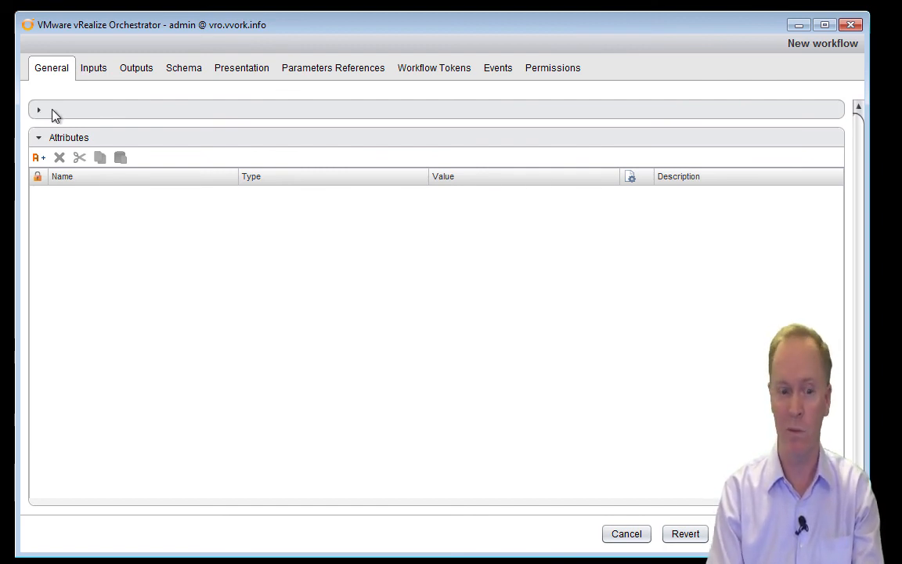
click(39, 113)
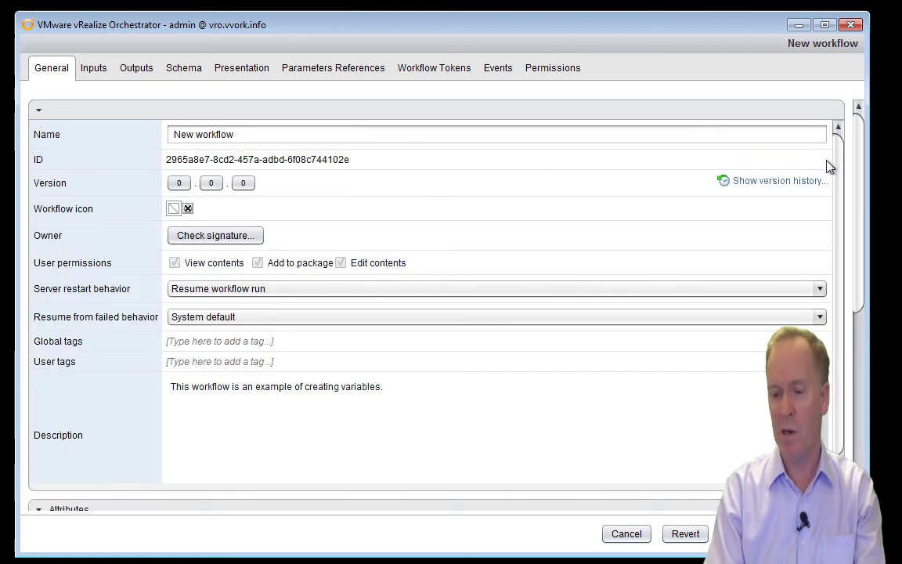
drag(857, 170, 850, 365)
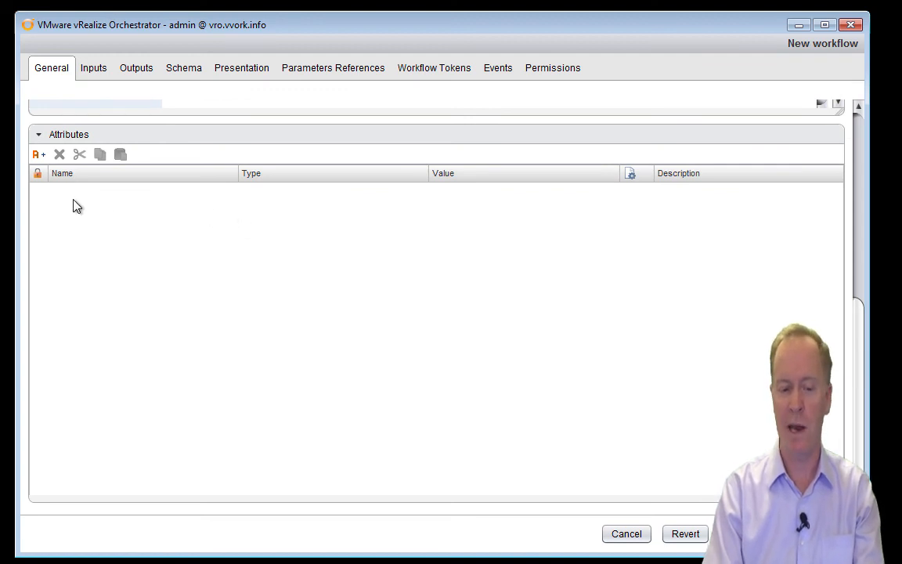
click(39, 156)
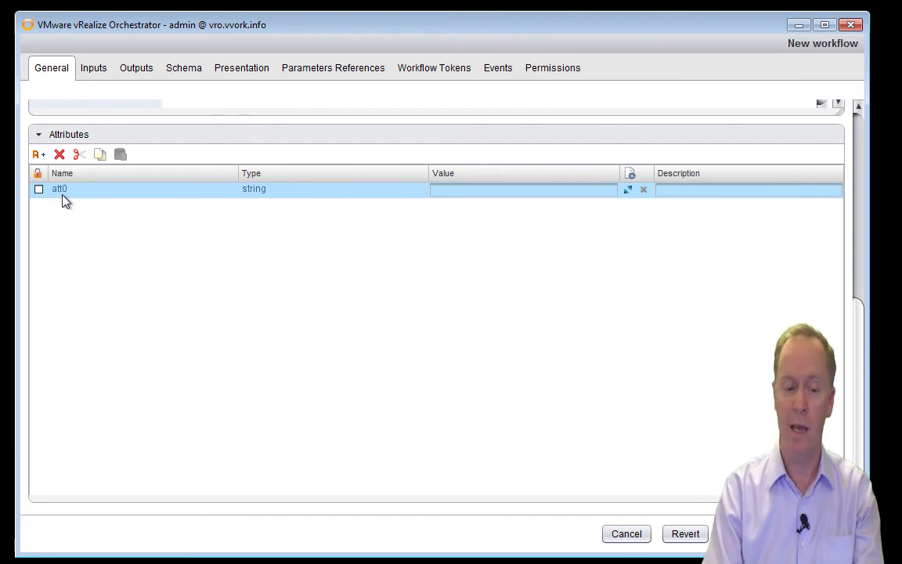
Step: Rename the new workflow attribute to somethingBetter
click(60, 189)
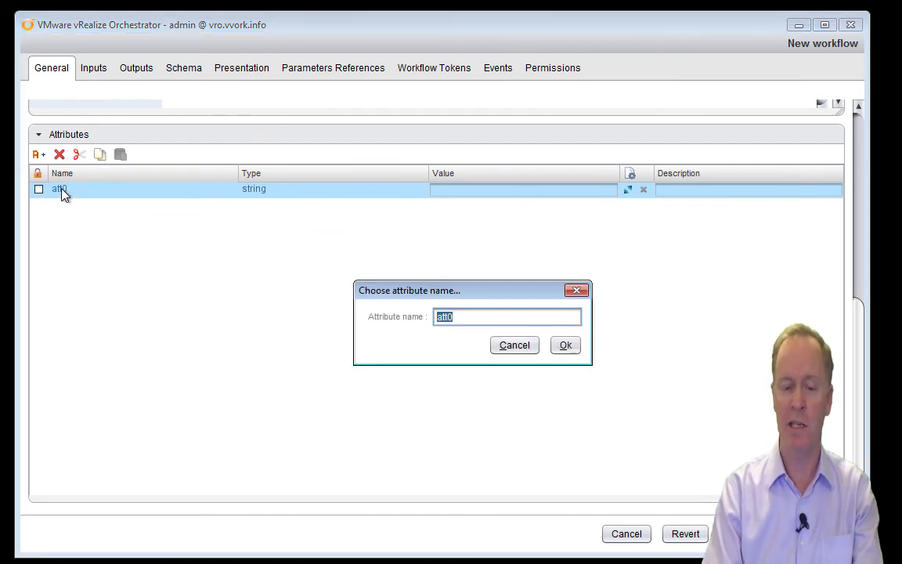
text(something)
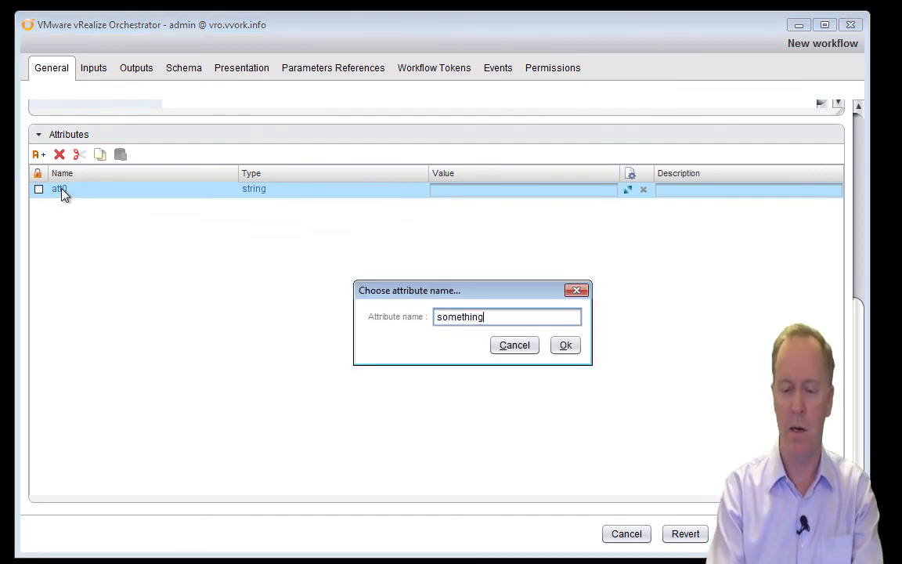
text(Better)
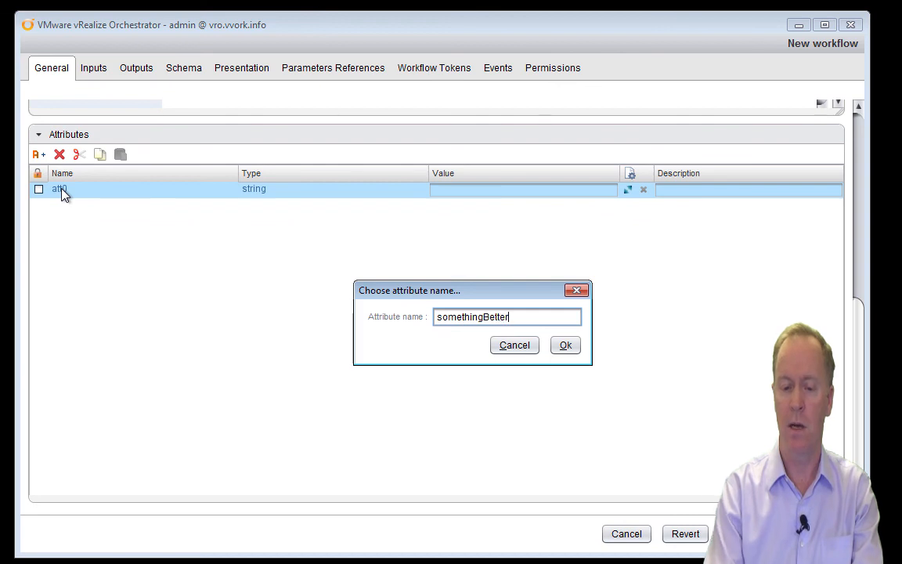
click(563, 345)
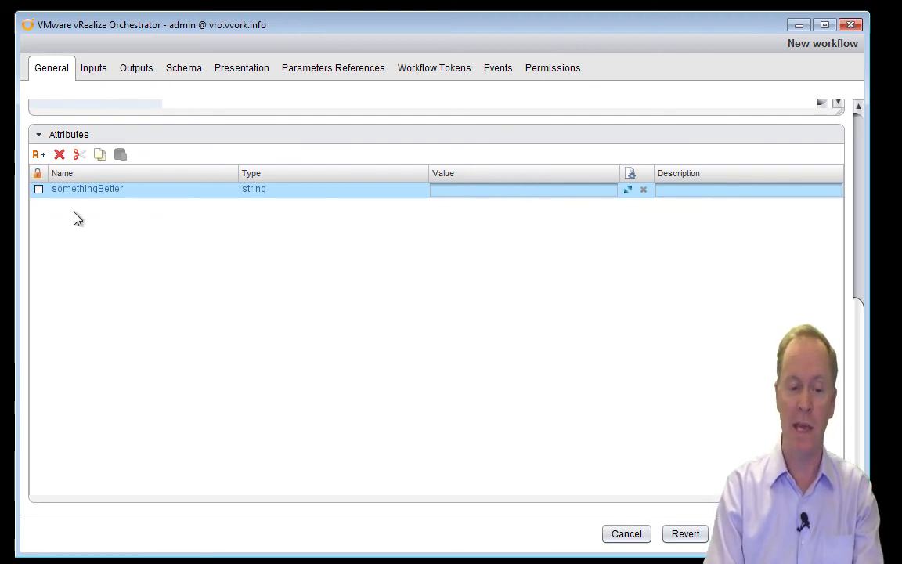
Step: Set the value of the somethingBetter attribute to asdfasdf, toggling its lock once before and once after entering the value
click(39, 190)
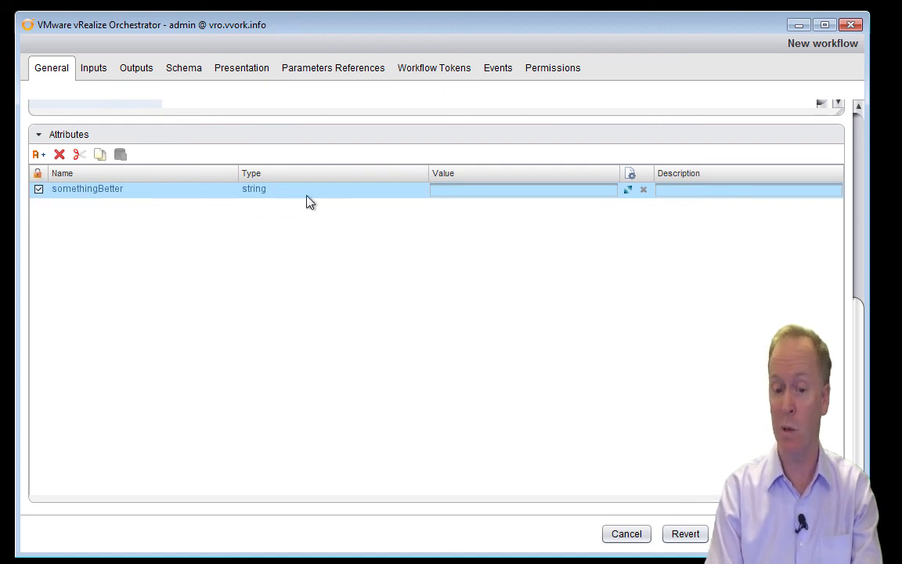
click(443, 194)
text(asdfasdf)
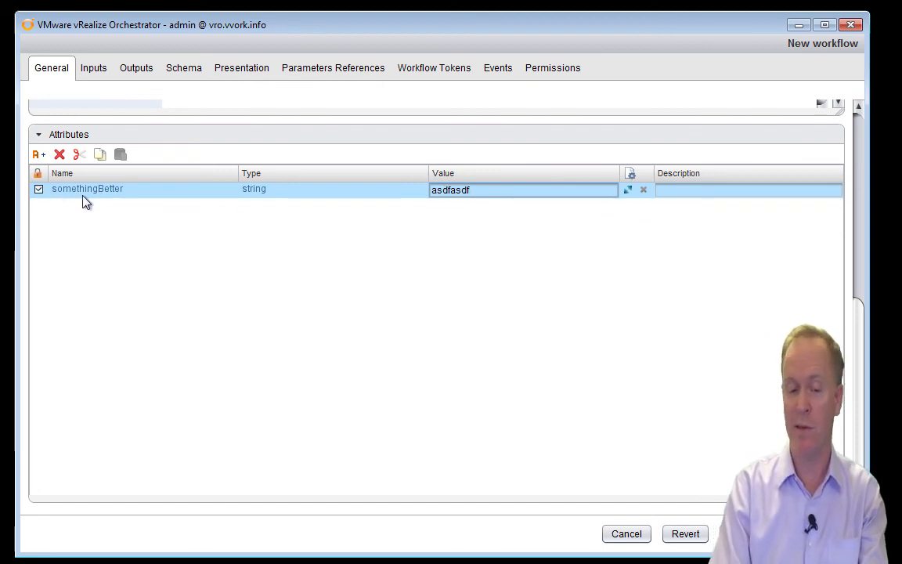
click(39, 191)
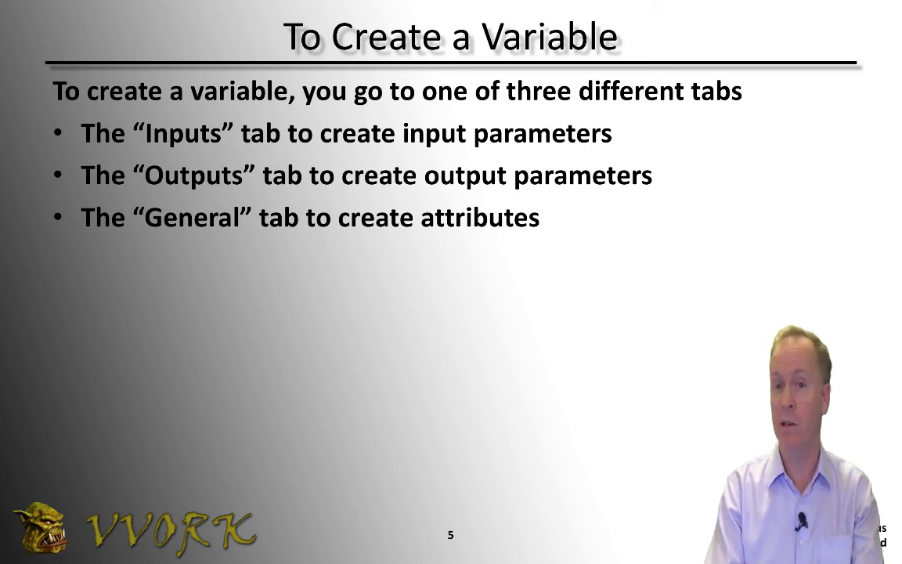
key(Right)
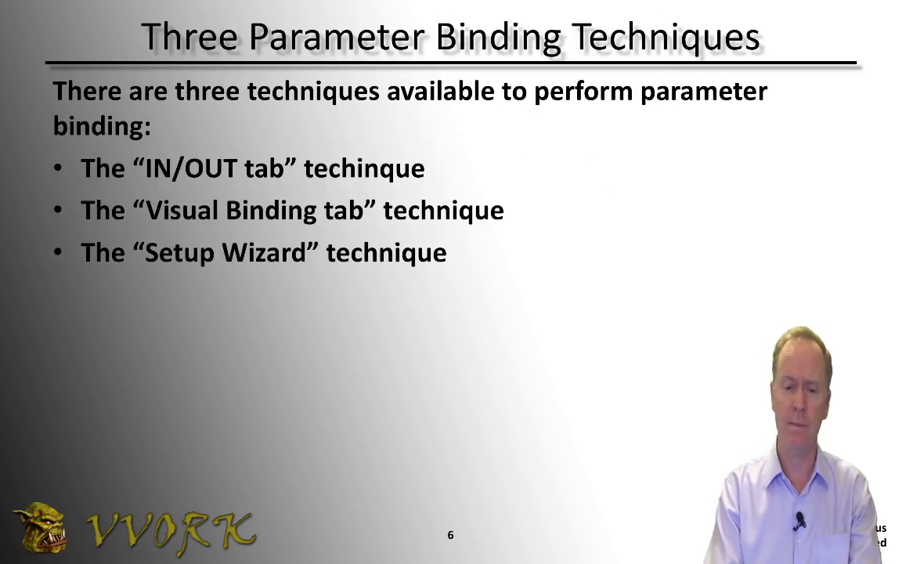